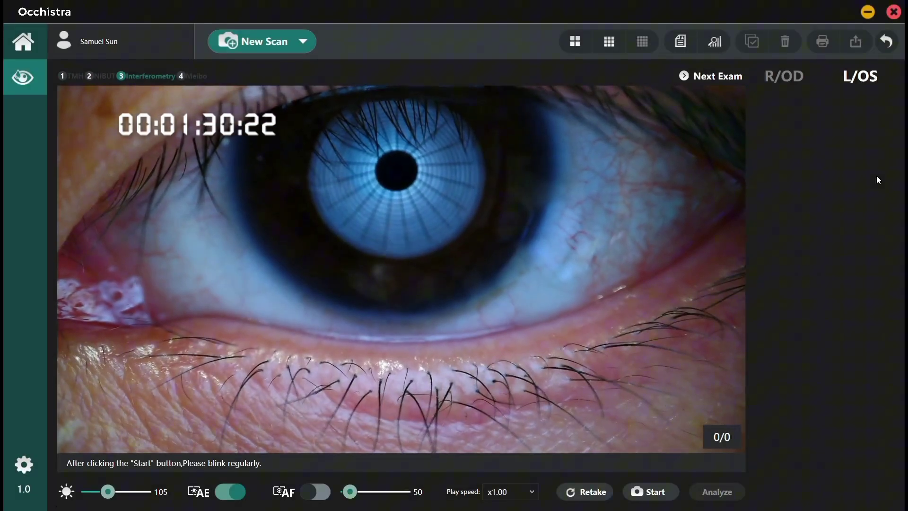
Record about five seconds of left-eye (L/OS) tear-film interferometry video.
key(space)
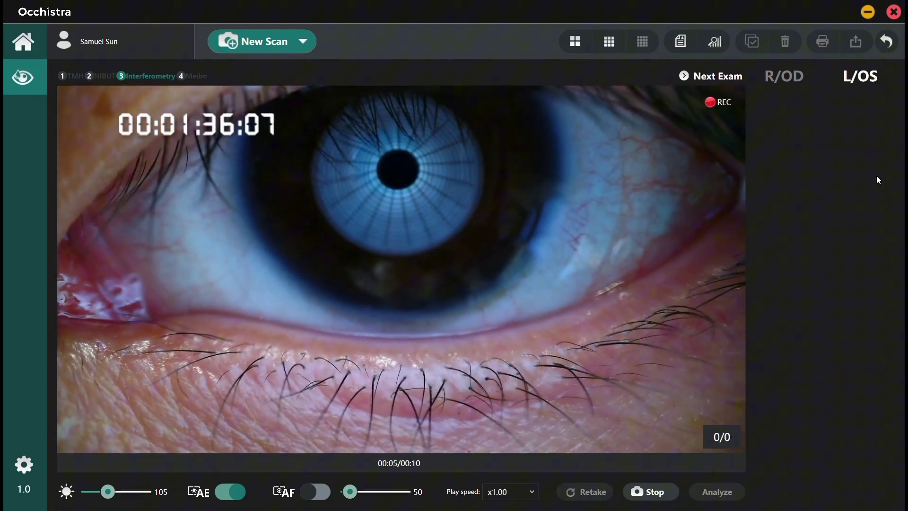
key(space)
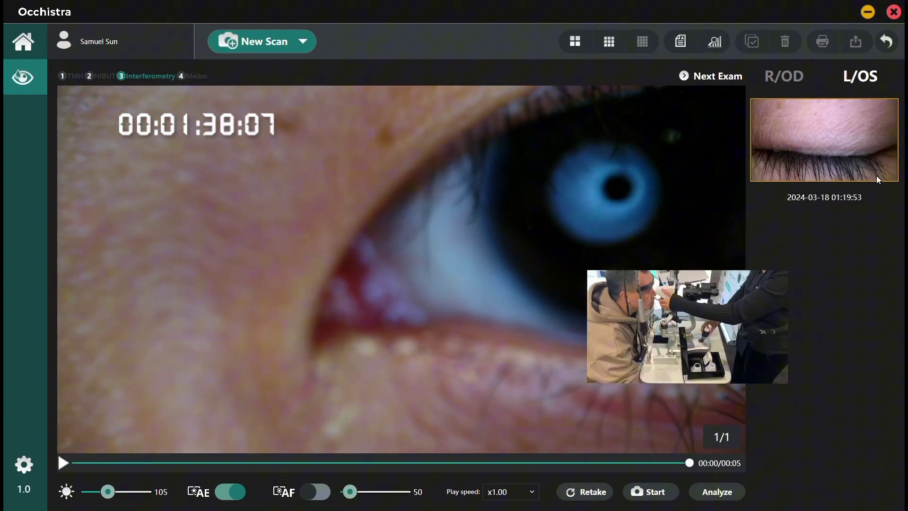
Advance from interferometry to the step 4 Meibo meibography exam.
key(Return)
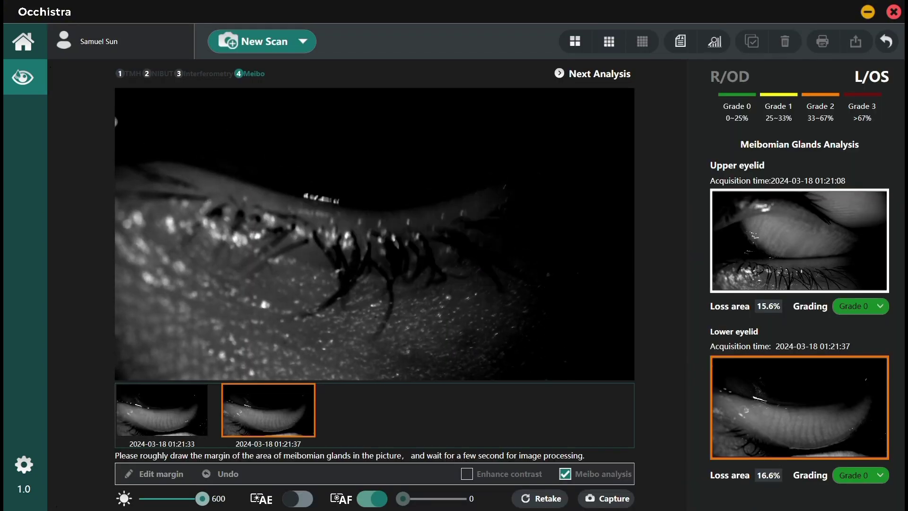
Check R/OD and L/OS tear meniscus heights, then grade each eye's lipid layer Grade 1.
click(607, 77)
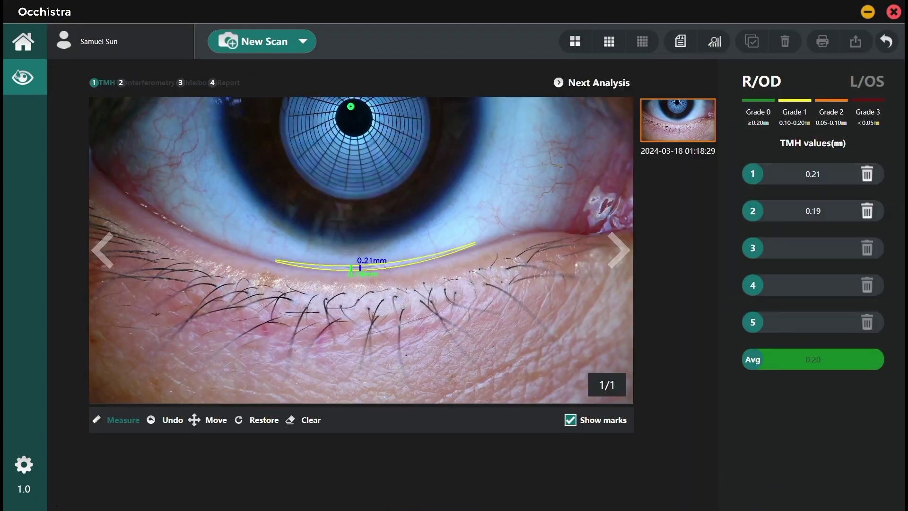
click(869, 82)
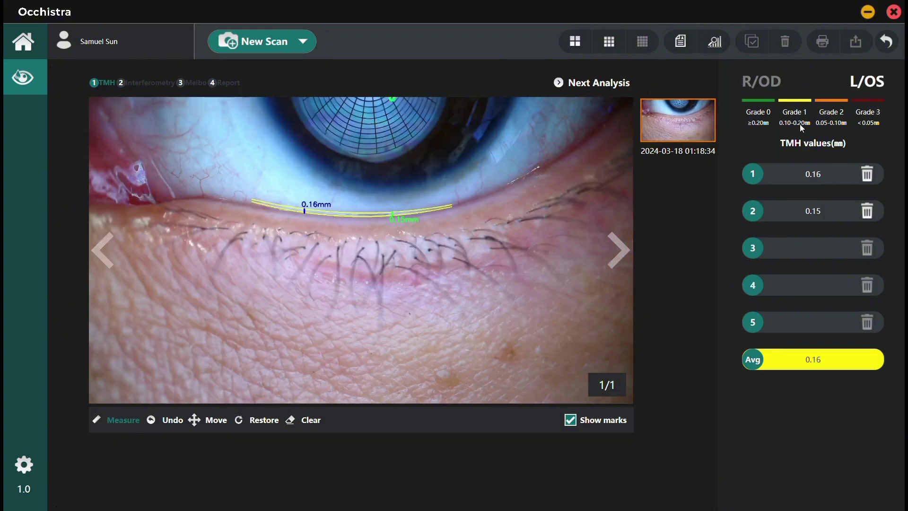
click(613, 90)
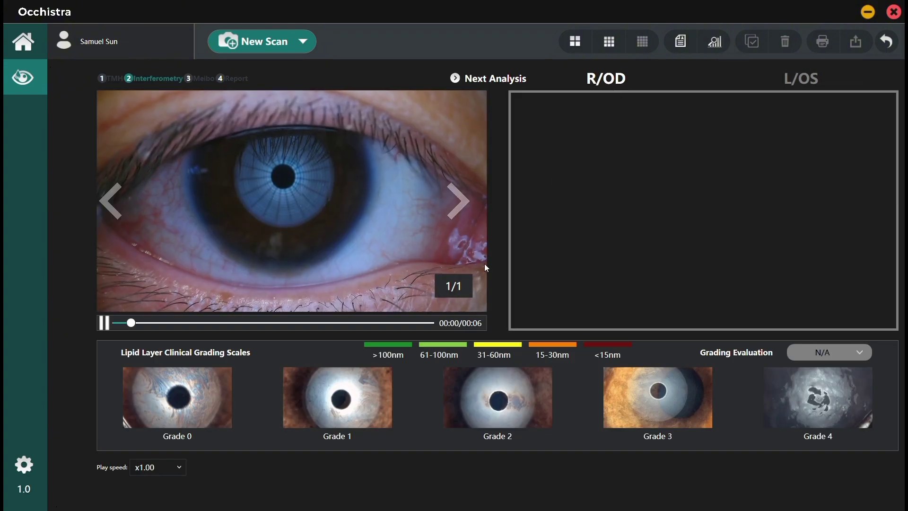
click(326, 397)
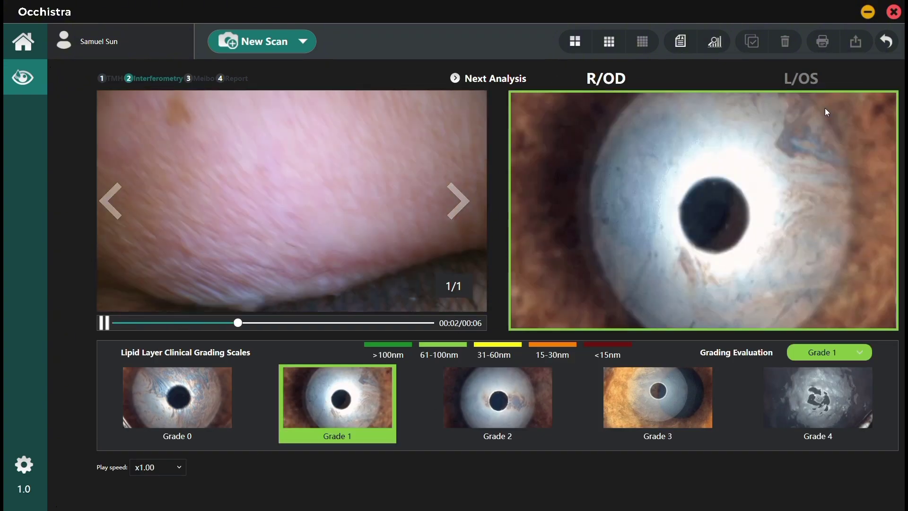
click(812, 78)
click(348, 433)
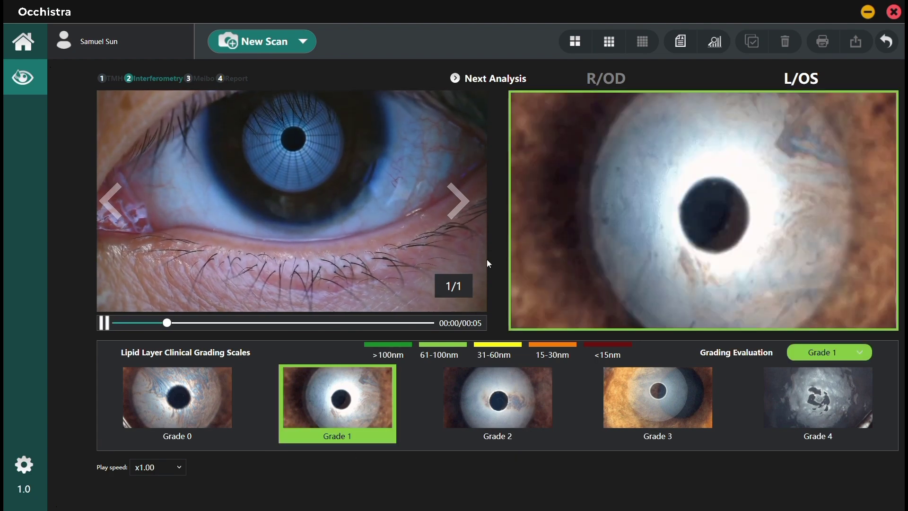
click(492, 78)
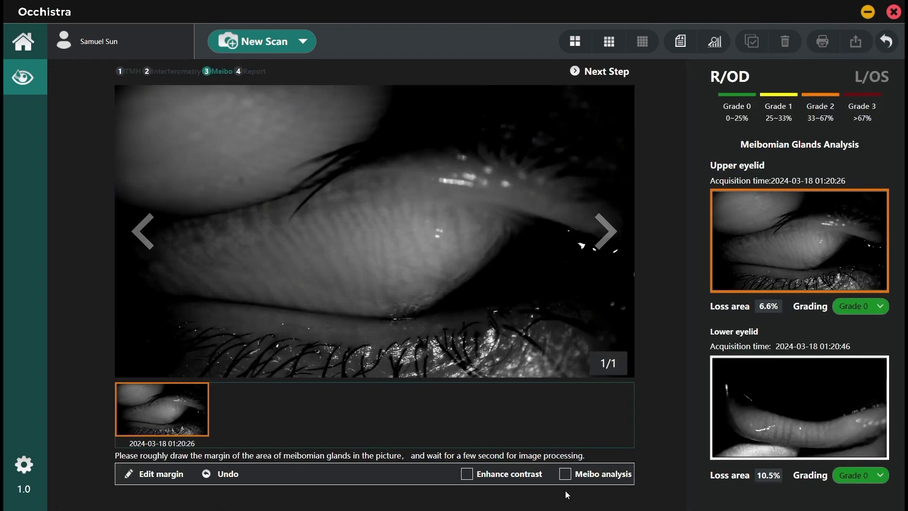
Turn on Meibo analysis overlays for the right and left upper and lower eyelid images.
click(566, 474)
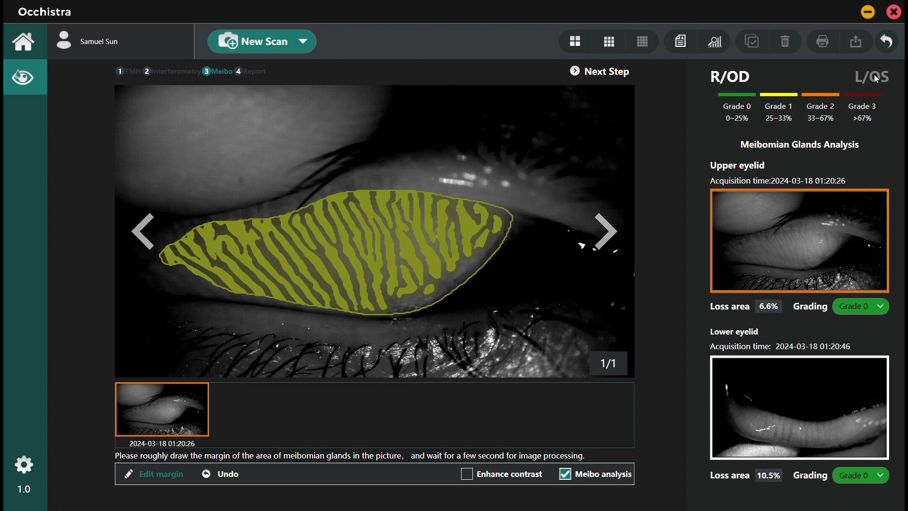
click(811, 381)
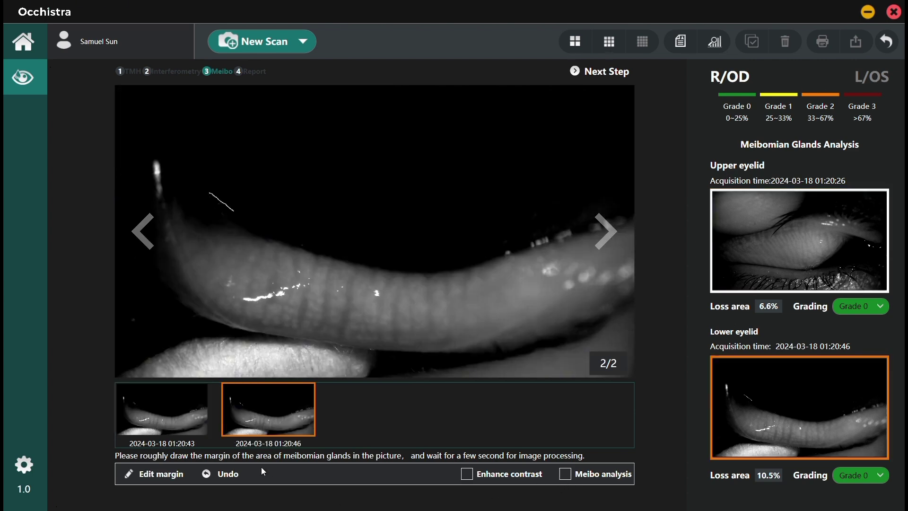
click(184, 411)
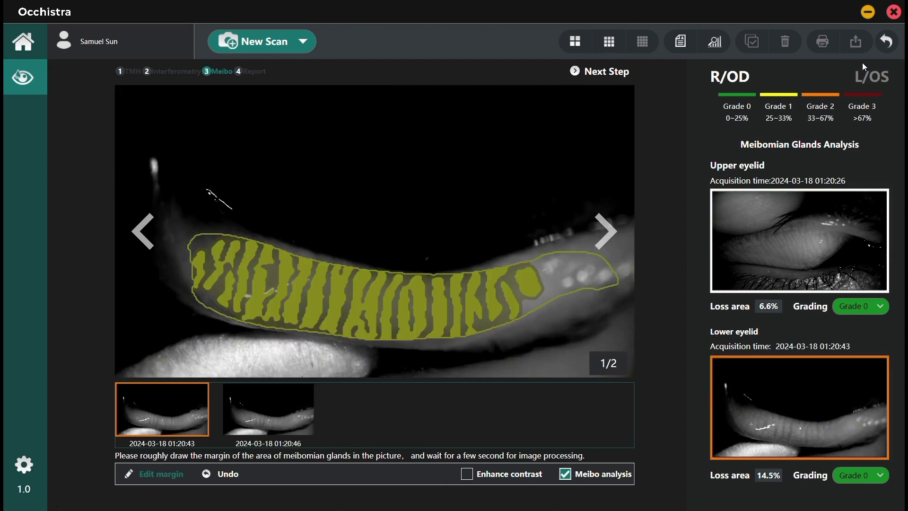
click(870, 76)
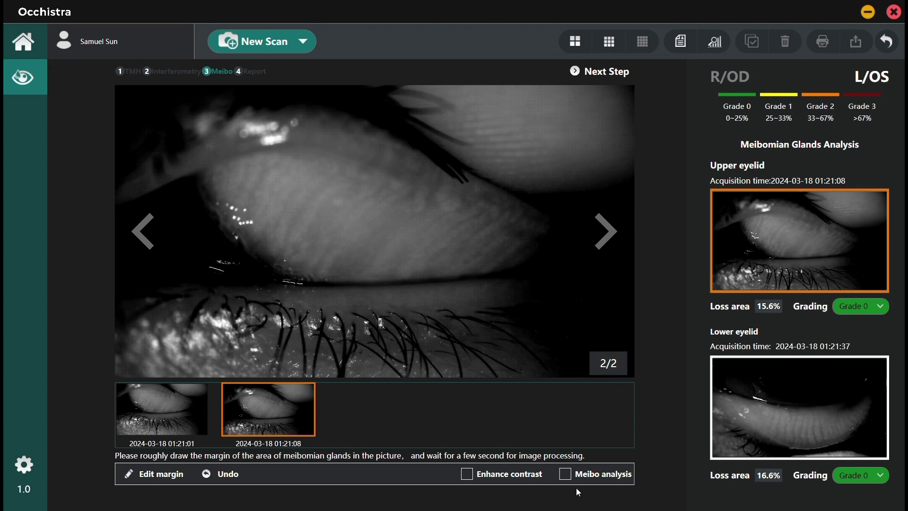
click(570, 476)
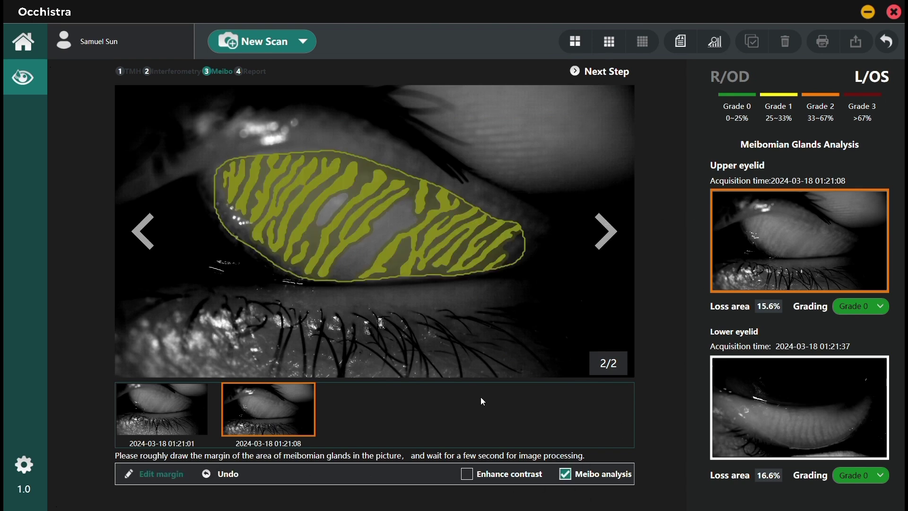
click(809, 400)
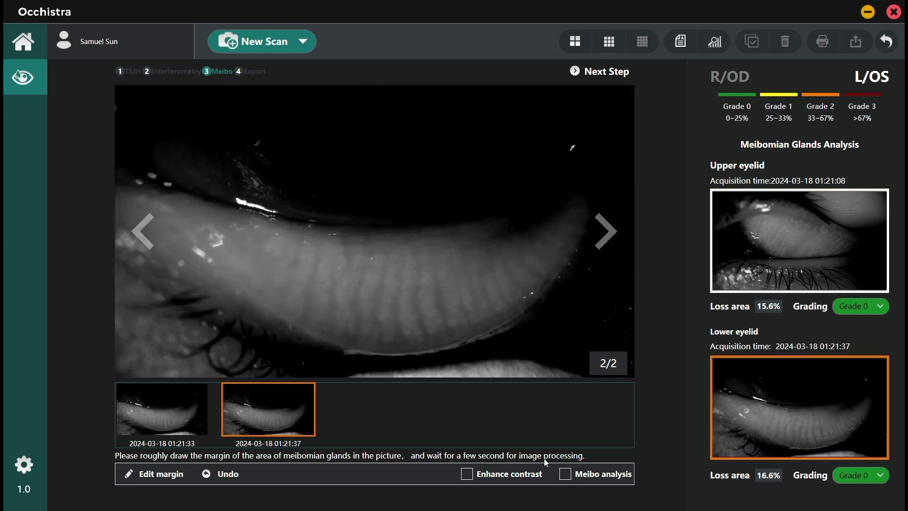
click(569, 476)
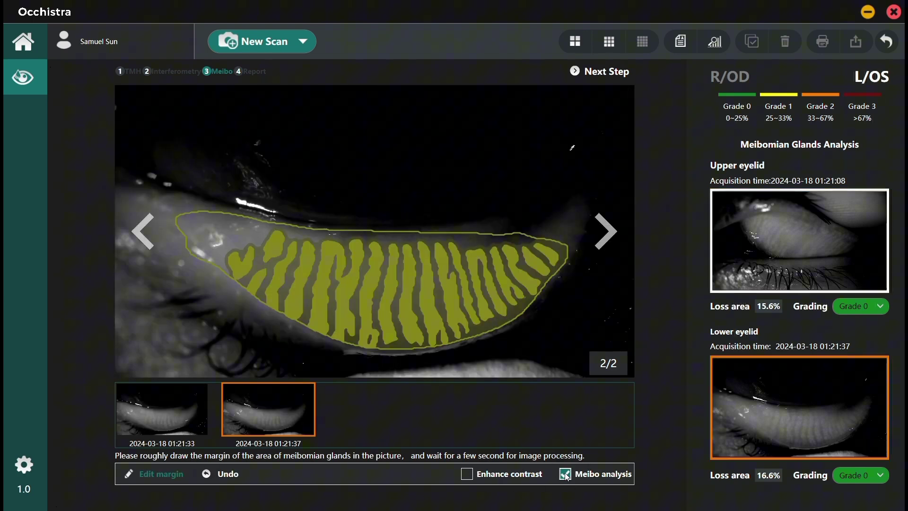
click(622, 75)
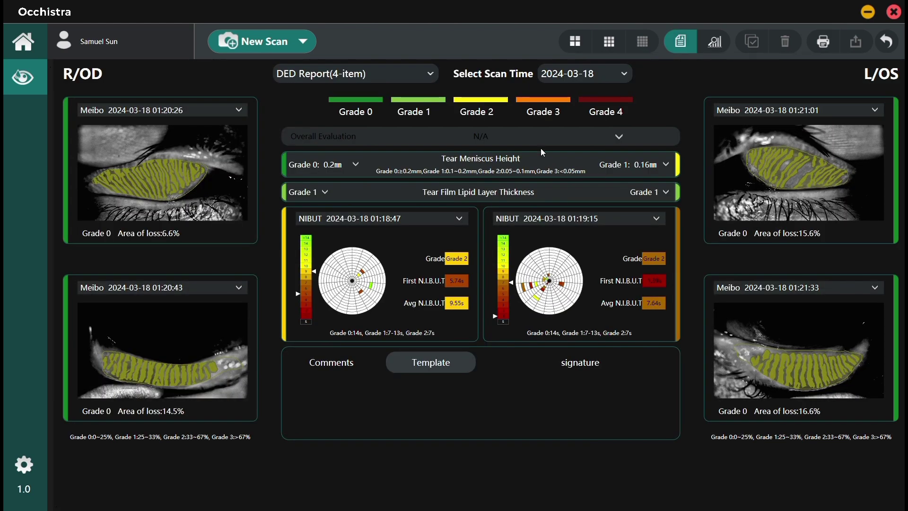
Choose Grade 1 from the DED Report's Overall Evaluation dropdown.
click(533, 137)
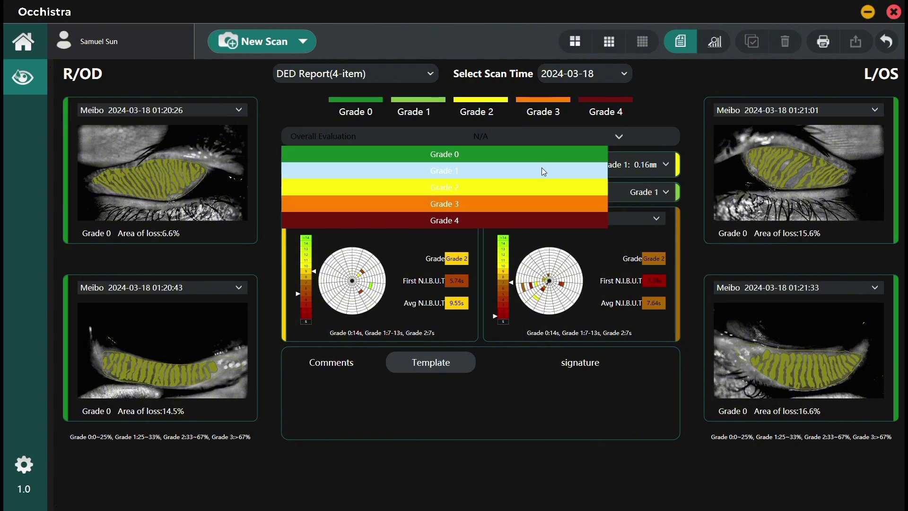
click(543, 171)
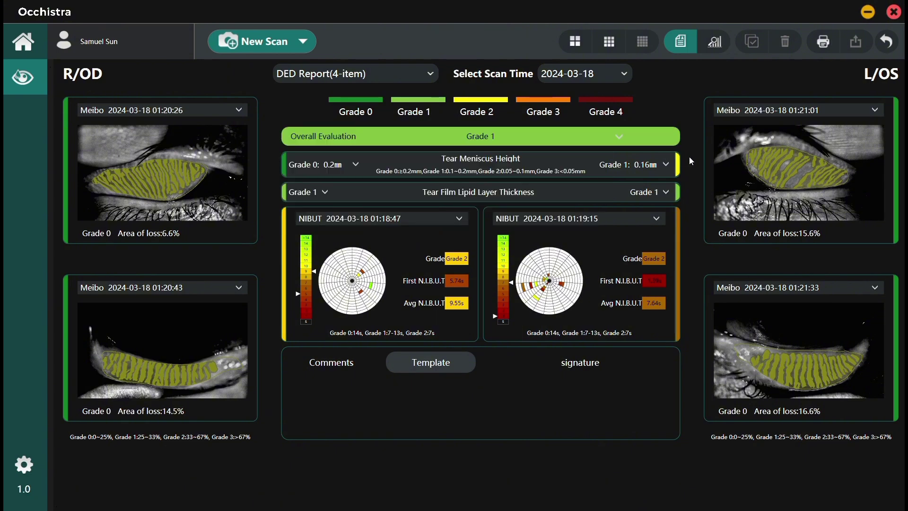